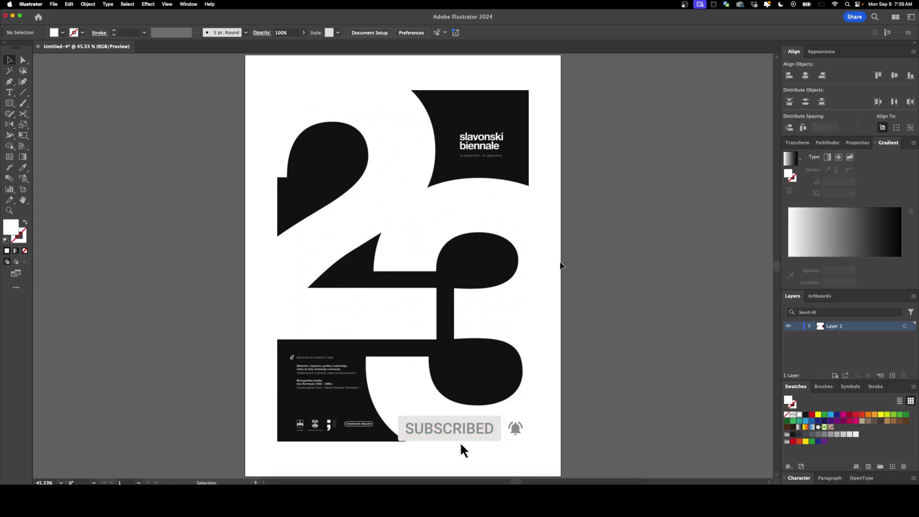
Move the reference poster off the artboard, placing it just left of the blank page
scroll(561, 266, down, 2)
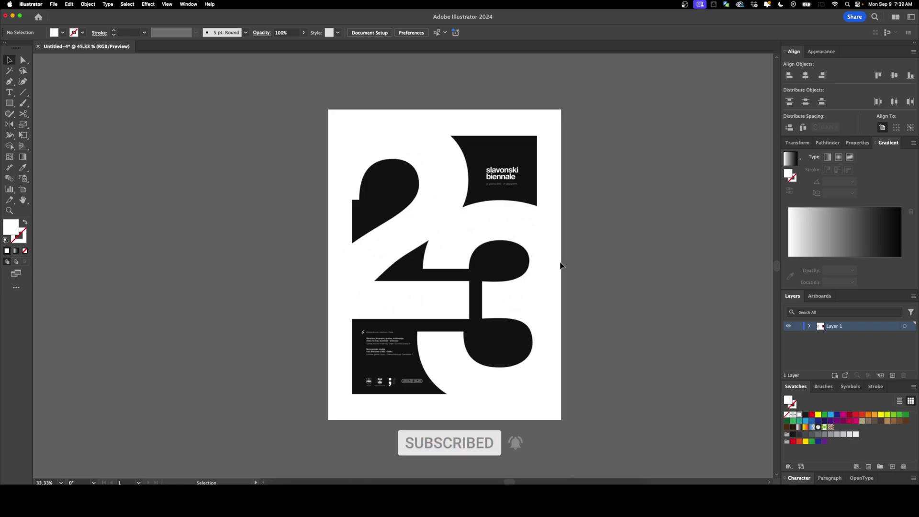
scroll(553, 266, right, 5)
drag(709, 263, 354, 264)
scroll(353, 265, left, 4)
key(super+equal)
click(446, 249)
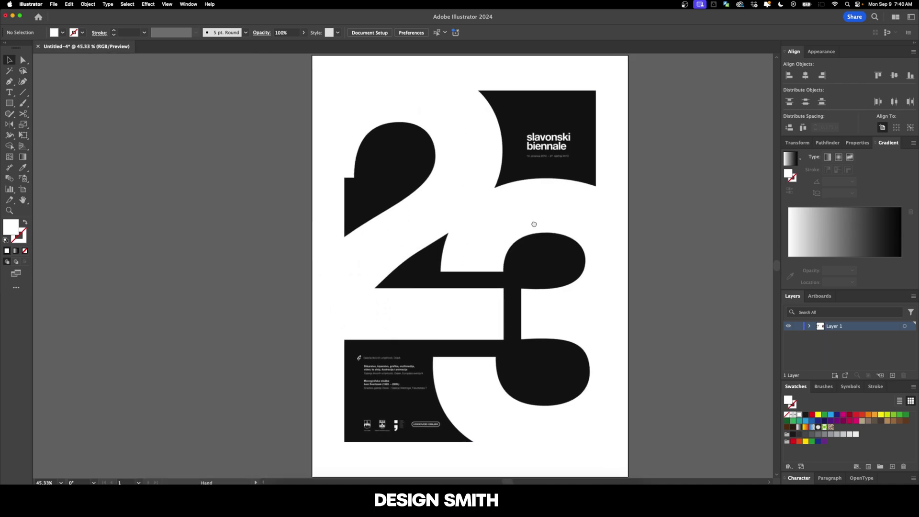
scroll(534, 222, left, 3)
drag(518, 223, 189, 230)
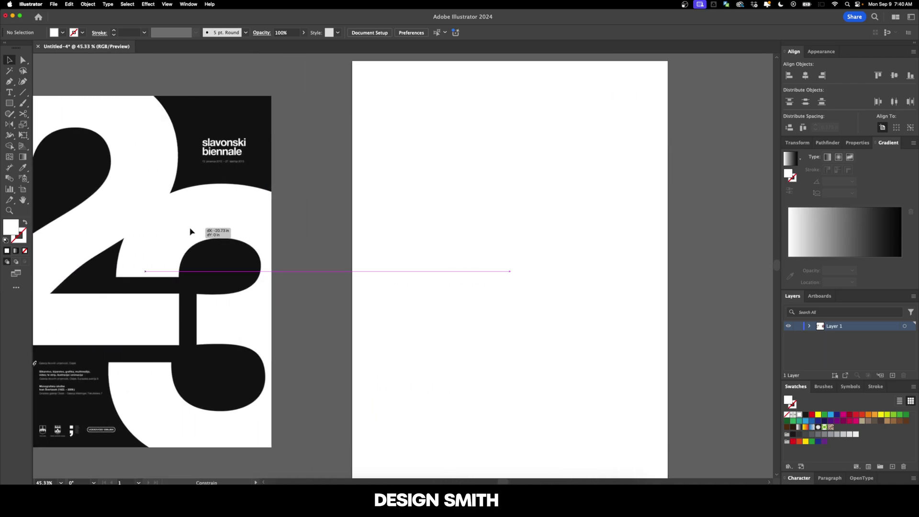
key(space)
drag(386, 222, 303, 209)
scroll(303, 208, down, 2)
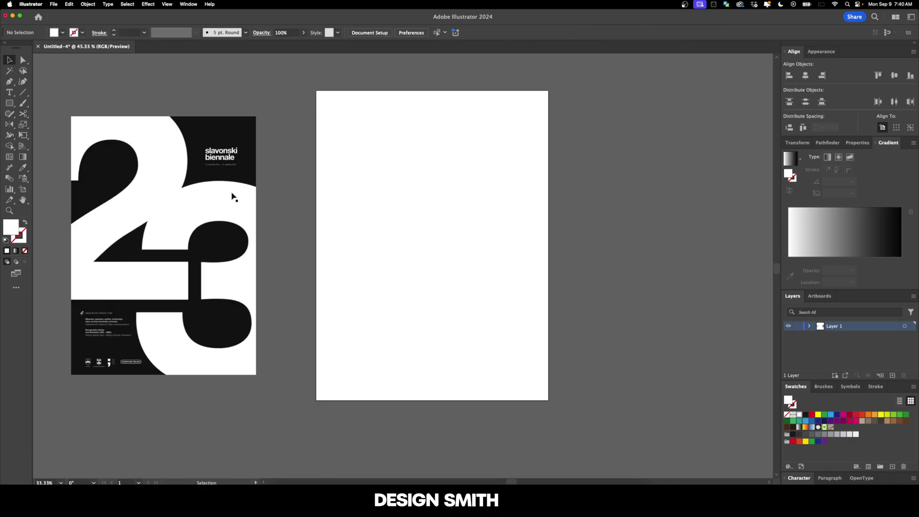
Cover the artboard with an 18 by 24 in rectangle and fill it with the near-black sampled from the reference poster
click(7, 104)
drag(314, 90, 549, 401)
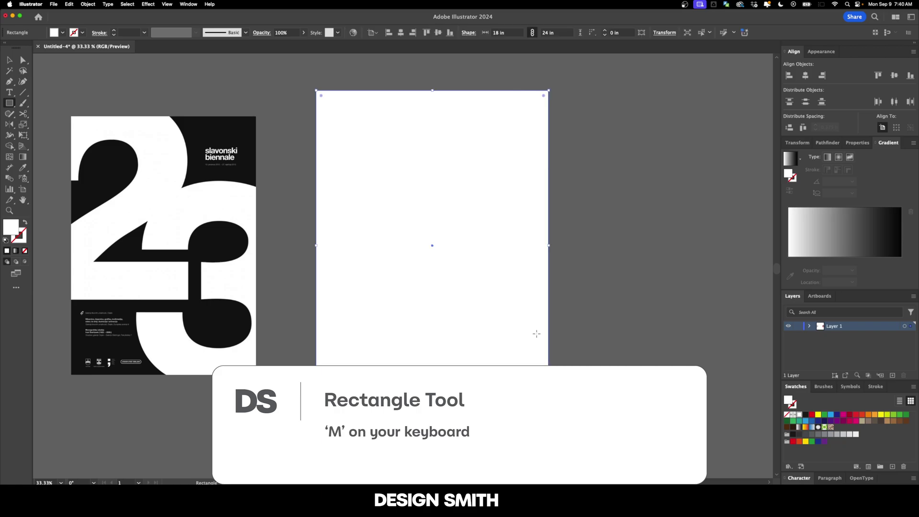
key(i)
click(235, 134)
key(v)
click(275, 98)
drag(275, 97, 290, 110)
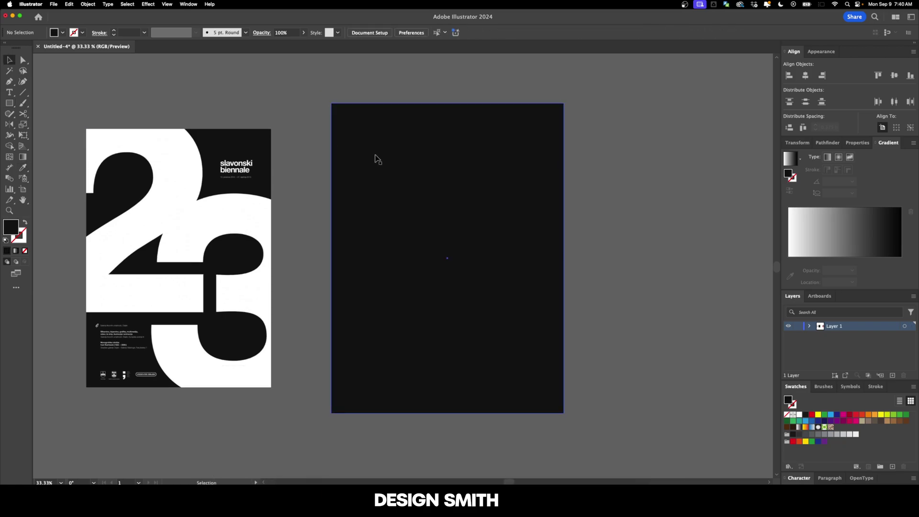
Move the reference poster farther left of the artboard to leave working space between them
click(376, 155)
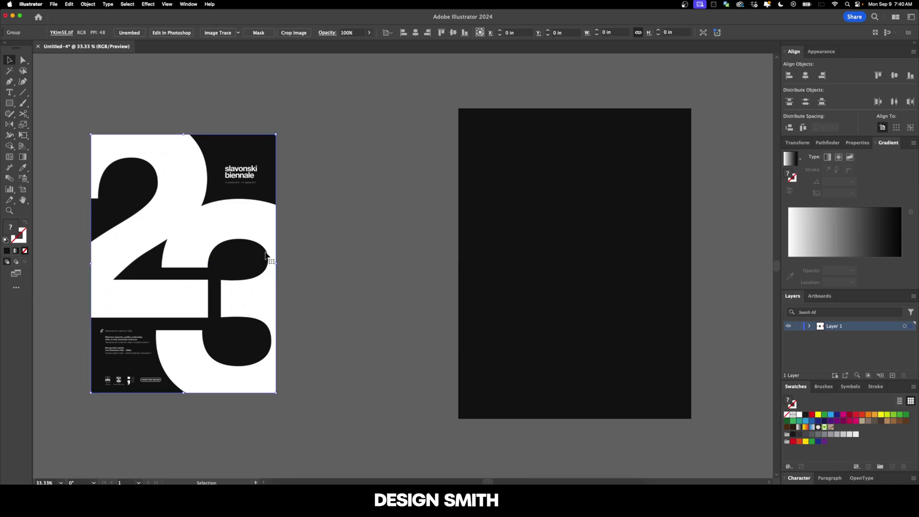
drag(271, 260, 276, 260)
click(355, 223)
Add the text 23 between the poster and the artboard and enlarge it to about 463 pt
key(t)
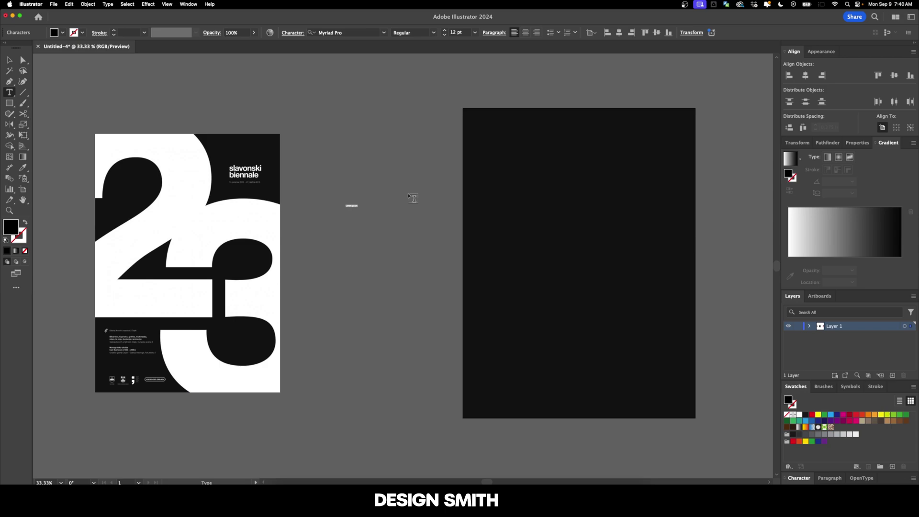
key(Escape)
drag(348, 207, 360, 269)
Set the 23 text to Interstate Black and enlarge it to about 586 pt
click(345, 32)
text(inter)
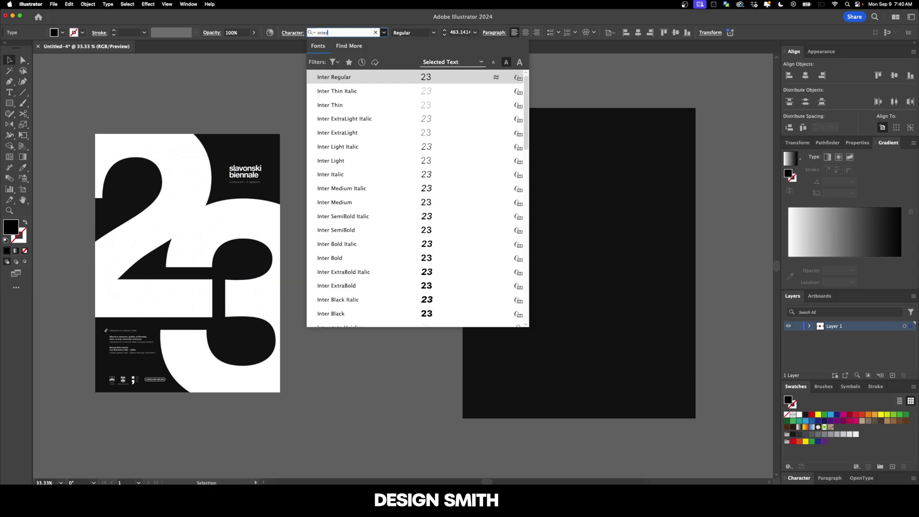
scroll(454, 294, down, 10)
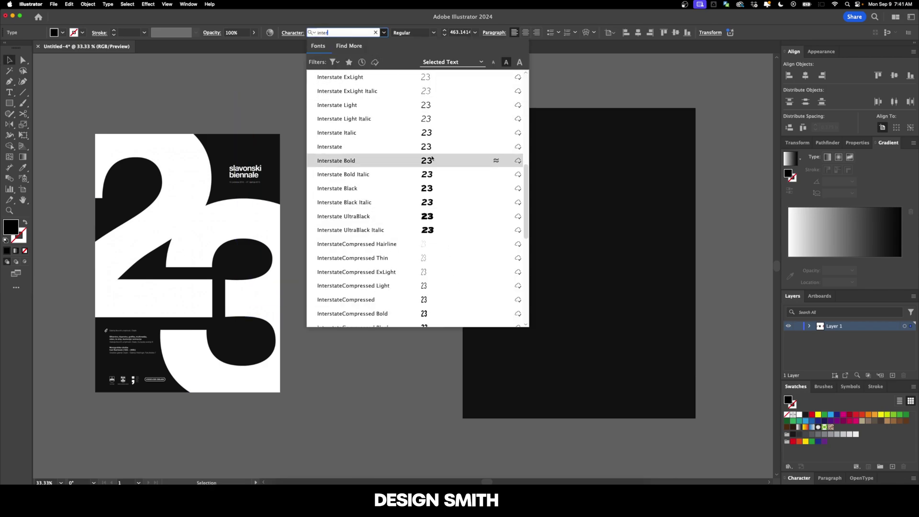
scroll(432, 161, up, 2)
click(428, 188)
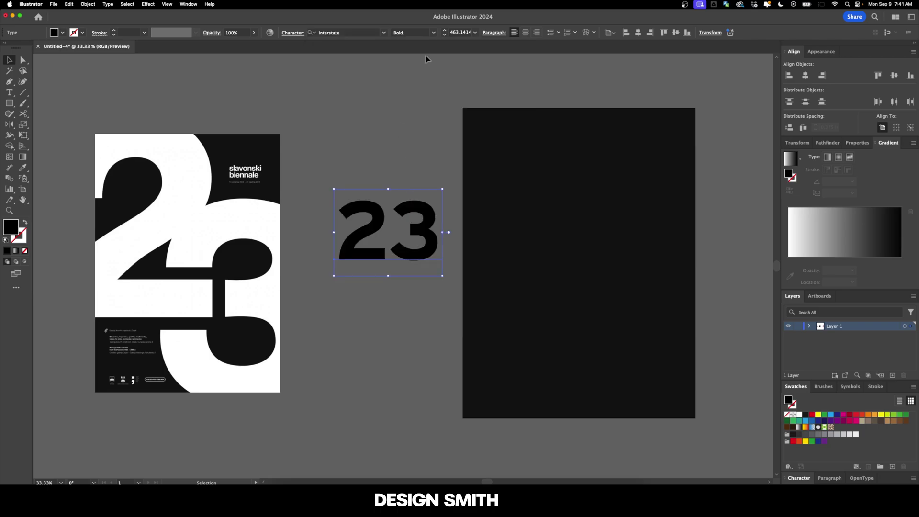
drag(443, 276, 448, 279)
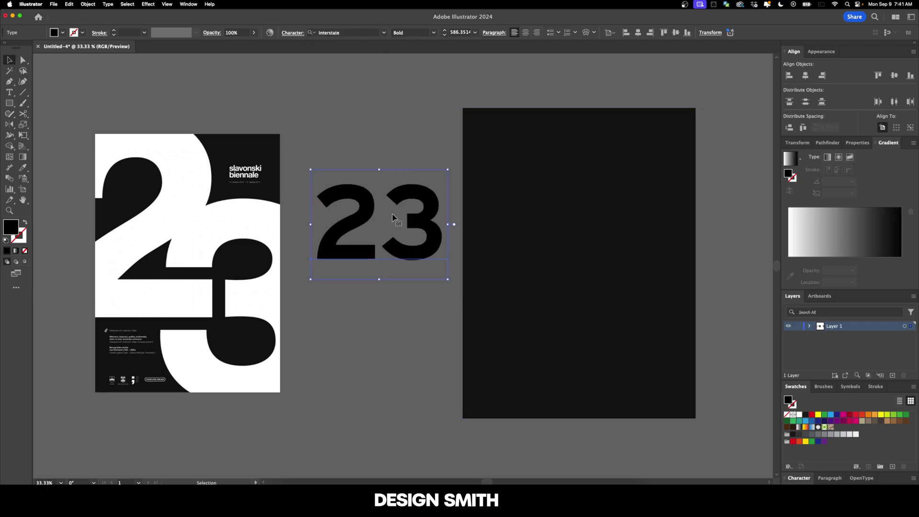
click(433, 33)
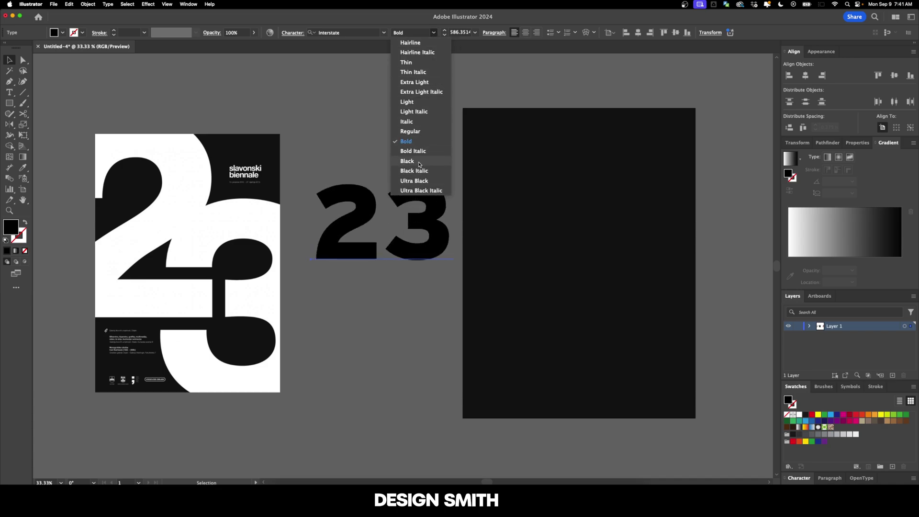
click(419, 162)
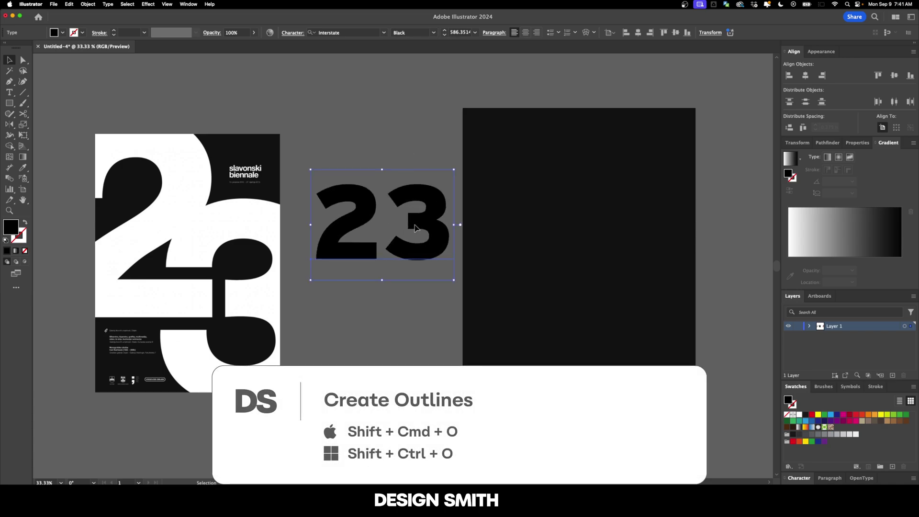
Convert the Interstate 23 text to outlines and enlarge the digits to about 28.4 in wide
key(shift+super+o)
click(415, 148)
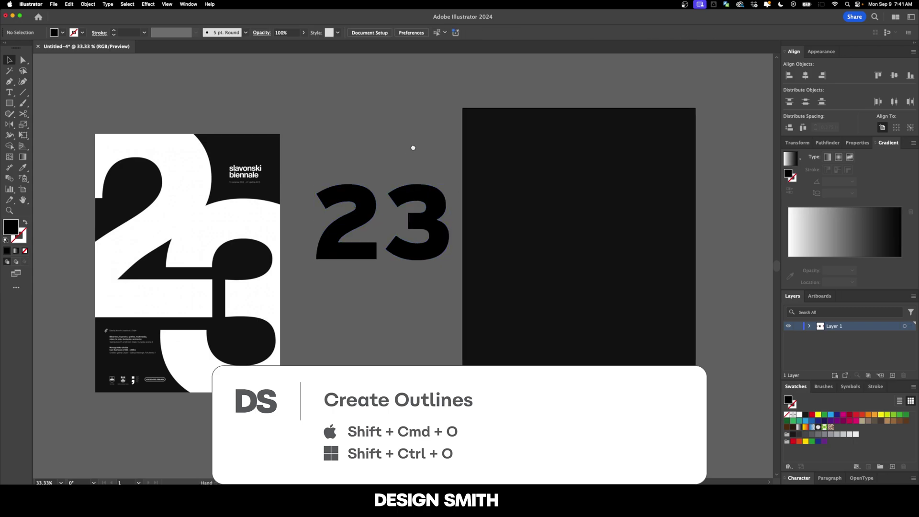
key(super+minus)
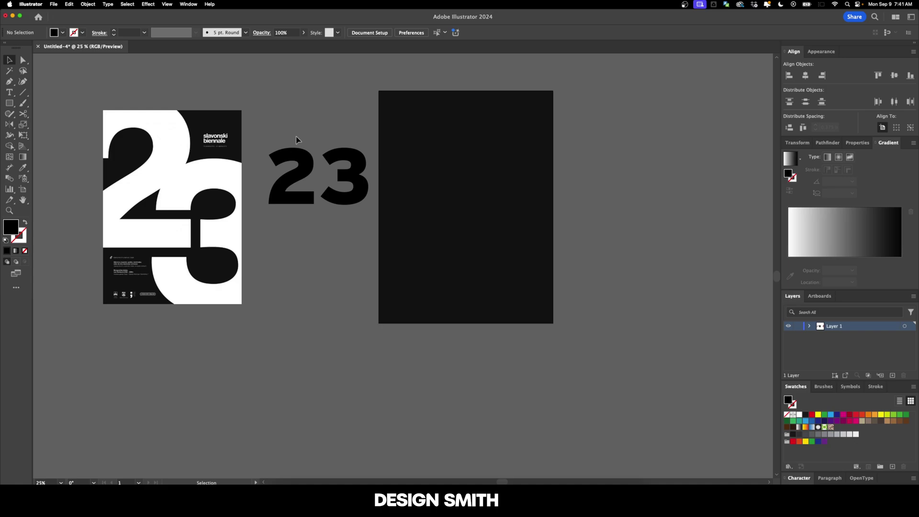
click(307, 166)
drag(369, 205, 544, 346)
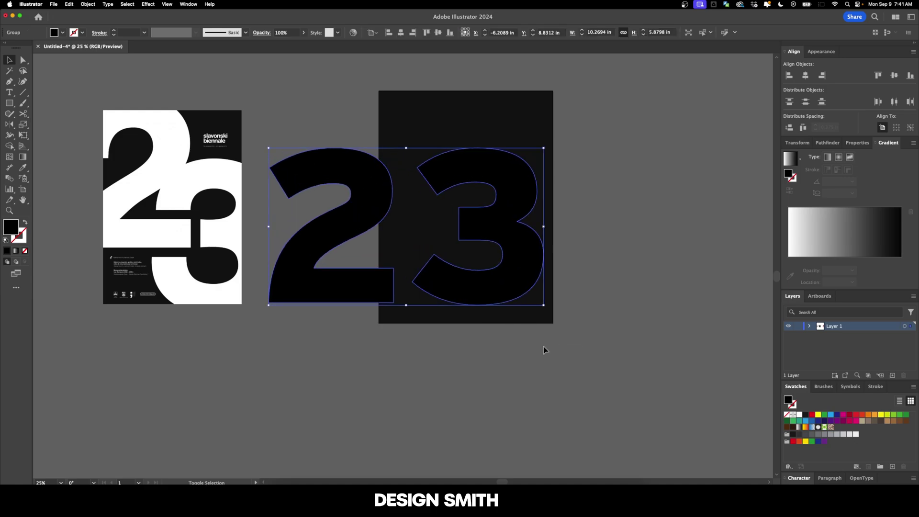
Fill the outlined Interstate digits with white sampled from the reference poster
key(i)
click(219, 173)
key(v)
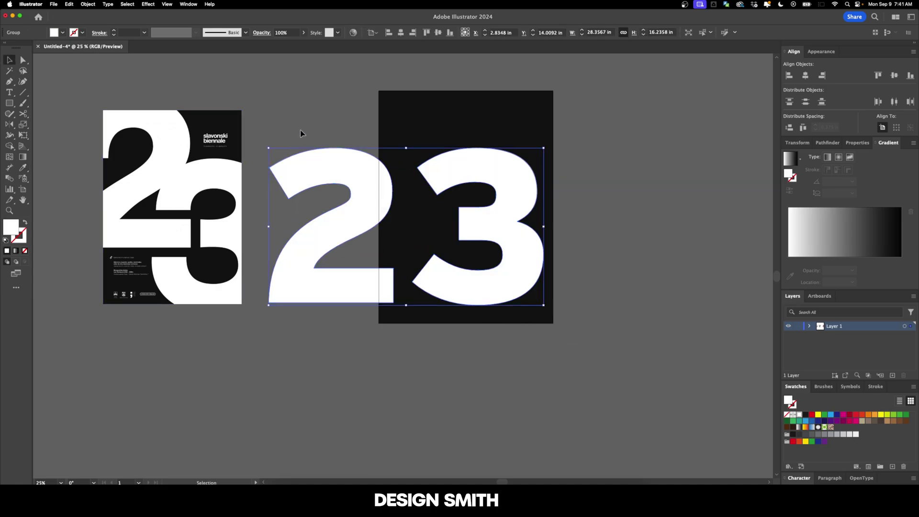
Remake the 23 in Inter Bold as outlined digits enlarged to about 23.9 in wide
drag(337, 111, 280, 134)
drag(271, 206, 318, 160)
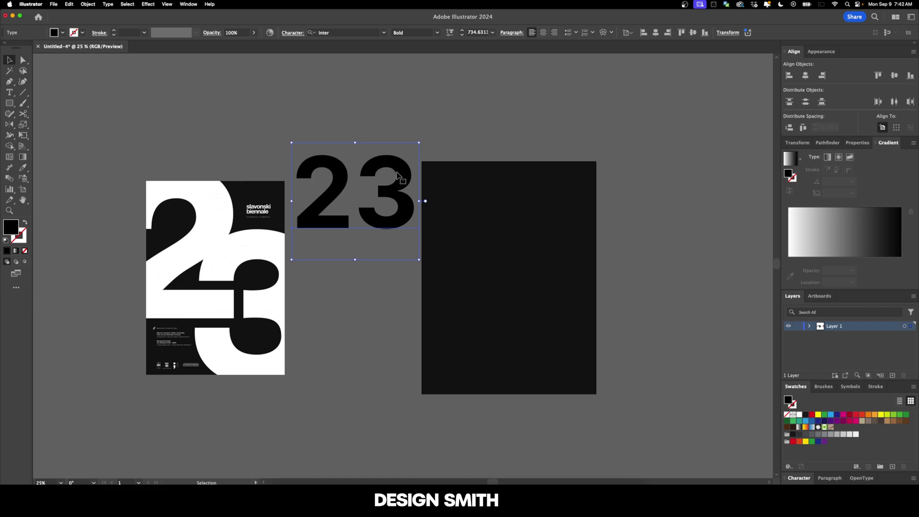
key(super+shift+o)
drag(414, 229, 528, 336)
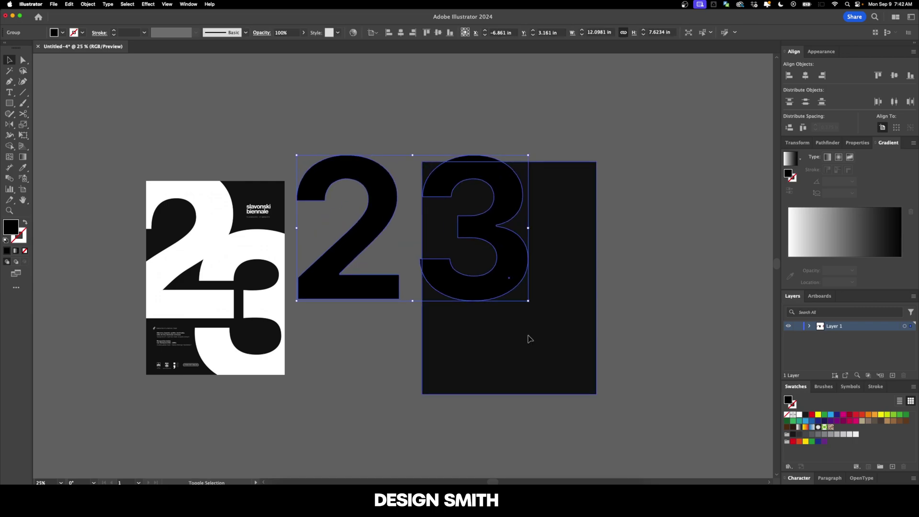
Fill the Inter Bold digits with white sampled from the reference poster
key(i)
click(226, 197)
key(v)
scroll(335, 125, right, 5)
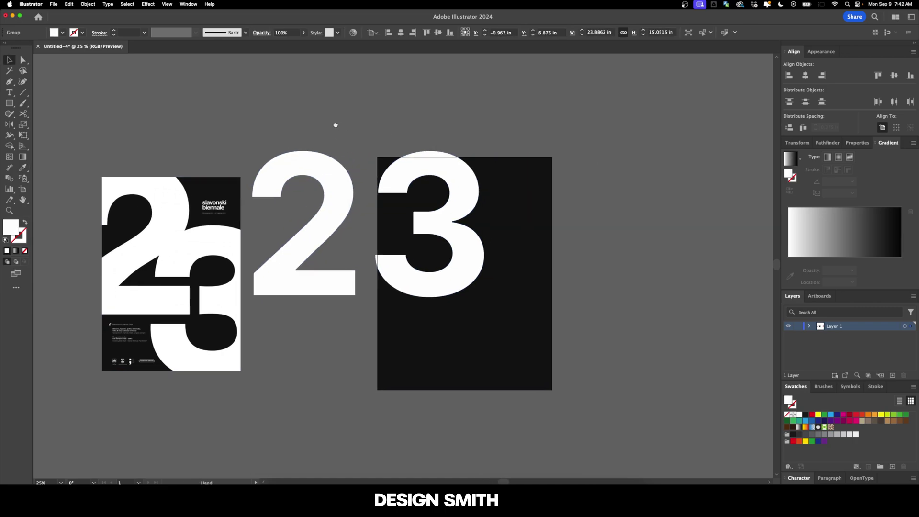
Place the 23 over the black rectangle and scale it down to about 22 in wide
drag(335, 172, 441, 210)
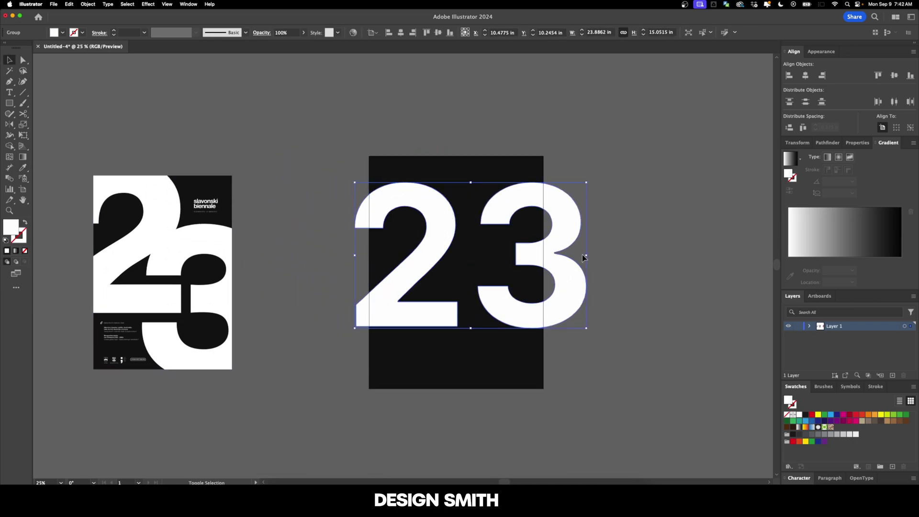
drag(587, 255, 522, 248)
scroll(535, 254, right, 1)
click(606, 263)
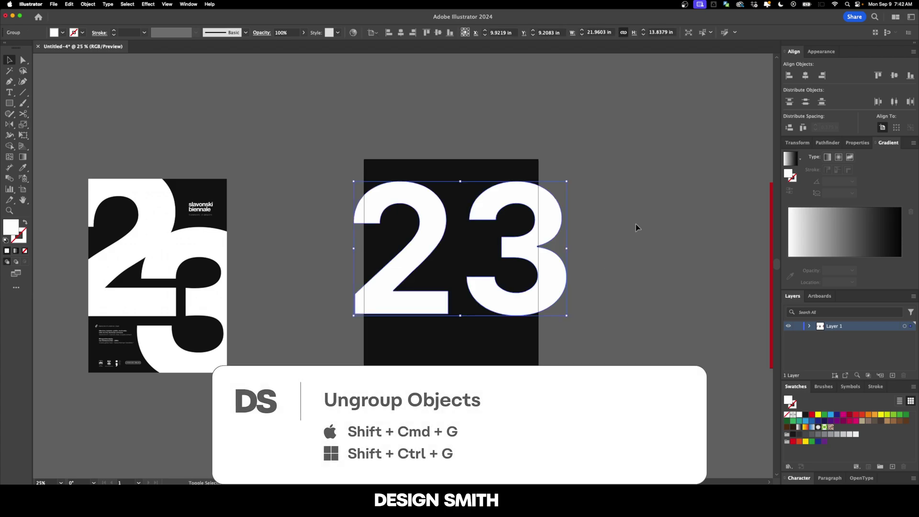
Ungroup the digits and move the 3 down and left so it overlaps the diagonal of the 2
key(shift+super+g)
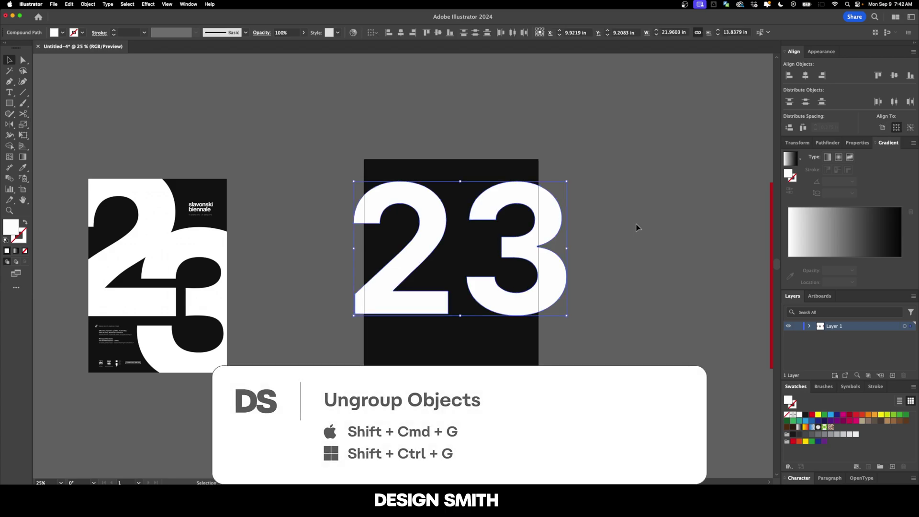
click(637, 227)
scroll(639, 234, down, 2)
drag(544, 250, 495, 306)
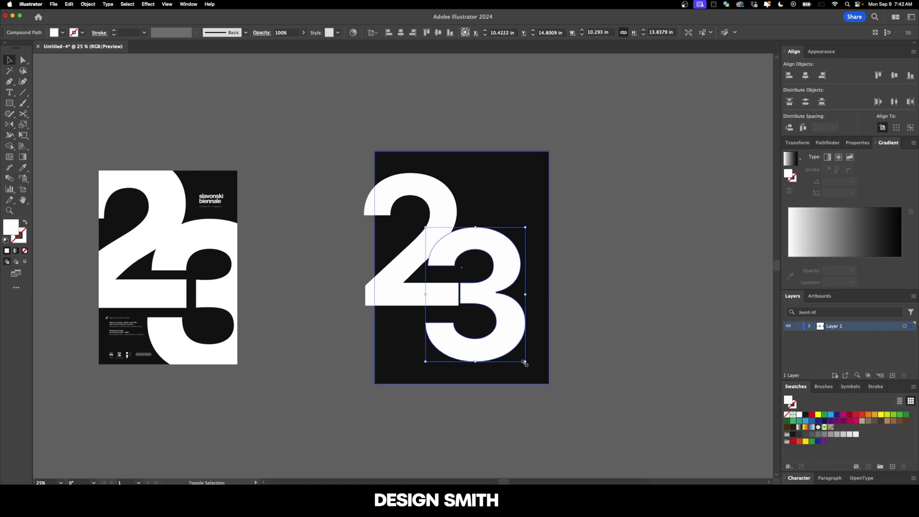
Enlarge the 3 to about 11.1 by 14.9 in and nudge it up to line its middle bar up with the 2's base
drag(526, 363, 527, 365)
drag(426, 227, 424, 225)
scroll(429, 291, up, 1)
scroll(474, 282, up, 2)
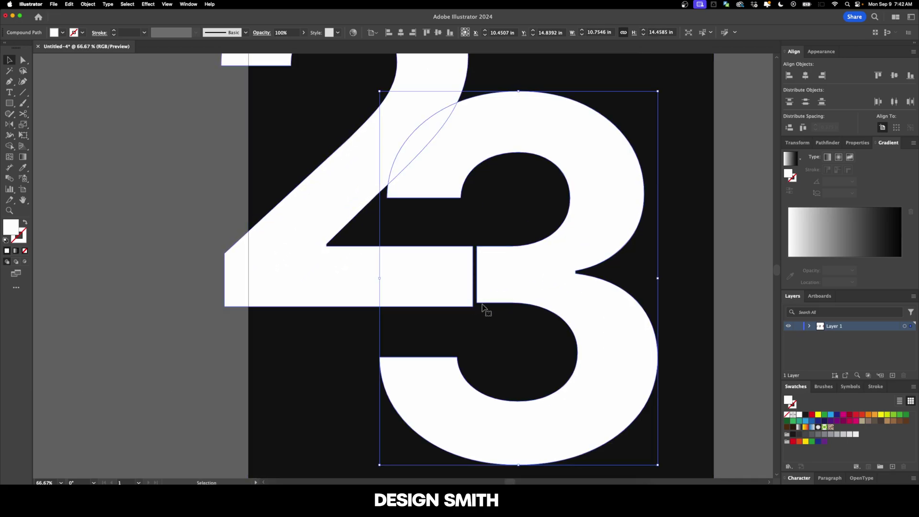
scroll(489, 288, down, 3)
scroll(490, 266, down, 1)
scroll(549, 310, up, 1)
drag(608, 376, 618, 390)
scroll(445, 261, up, 3)
key(shift+Up)
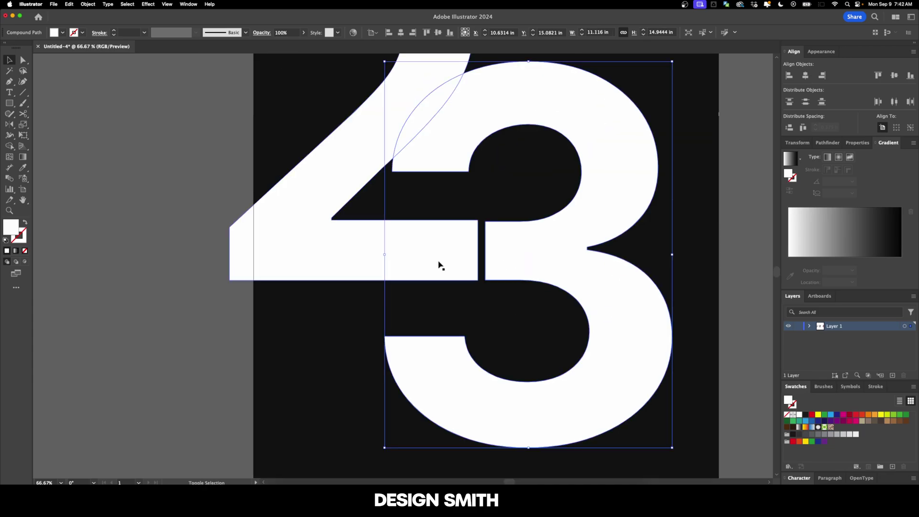
Enlarge the 3 to about 11.6 by 15.6 in and nudge it right, clear of the 2's base
drag(383, 255, 371, 255)
key(shift+Right)
key(shift+Right)
key(shift+Right)
drag(683, 457, 681, 455)
scroll(615, 261, down, 3)
click(608, 239)
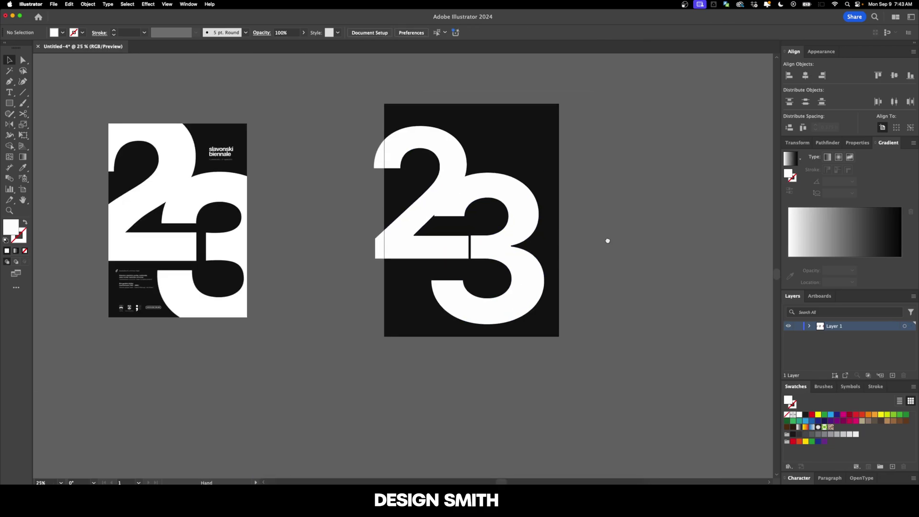
Shift the 3 slightly right and down to widen the gap between its middle bar and the base of the 2
scroll(589, 240, up, 1)
click(501, 208)
scroll(488, 238, up, 1)
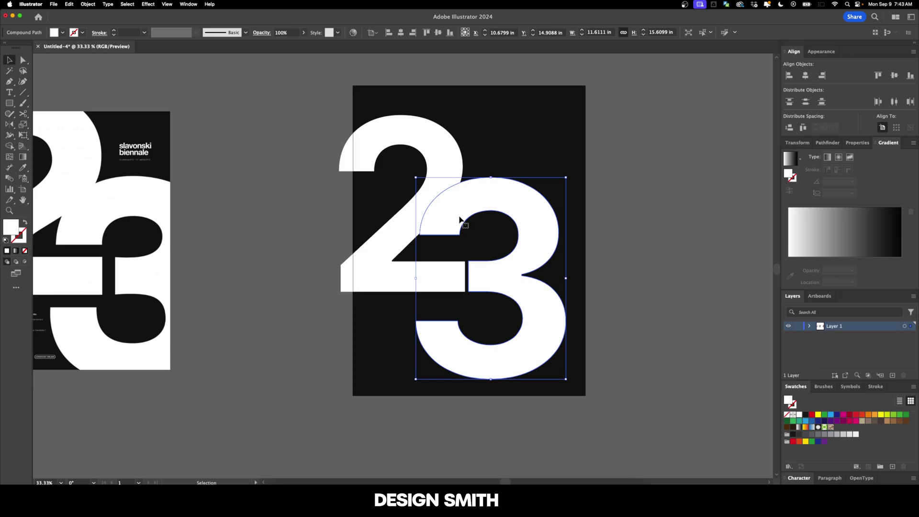
drag(460, 215, 472, 221)
scroll(431, 244, left, 2)
scroll(431, 244, up, 1)
click(333, 254)
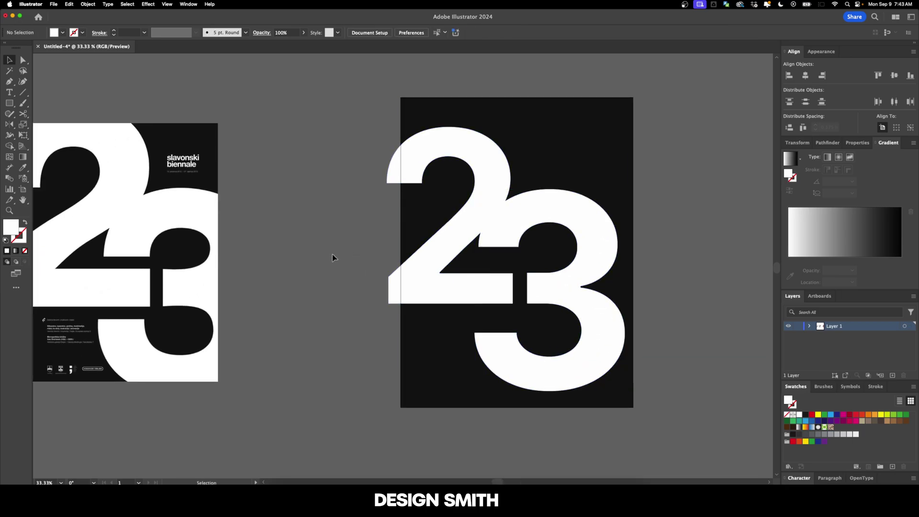
Lock the black background rectangle
scroll(332, 254, down, 1)
click(473, 161)
key(super+2)
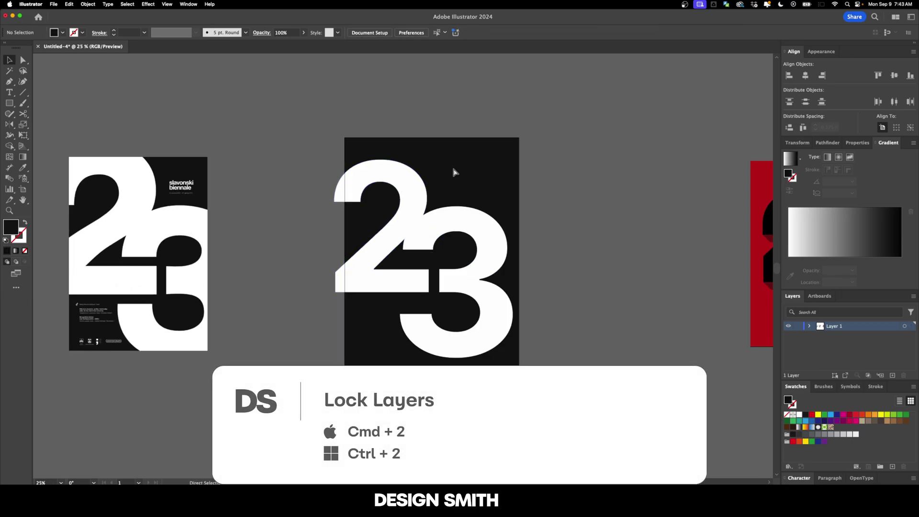
Group the 2 and the 3 and centre the group horizontally and vertically on the artboard
scroll(437, 222, right, 2)
scroll(437, 221, up, 1)
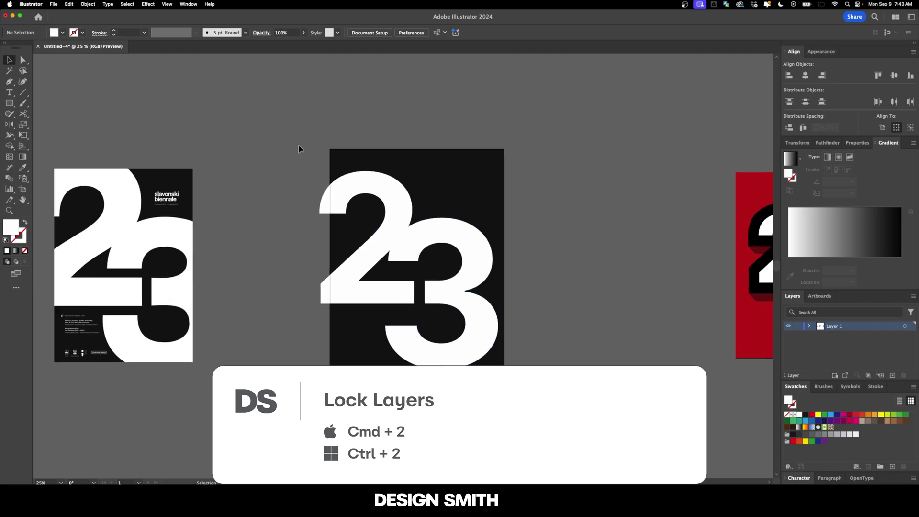
drag(289, 156, 454, 230)
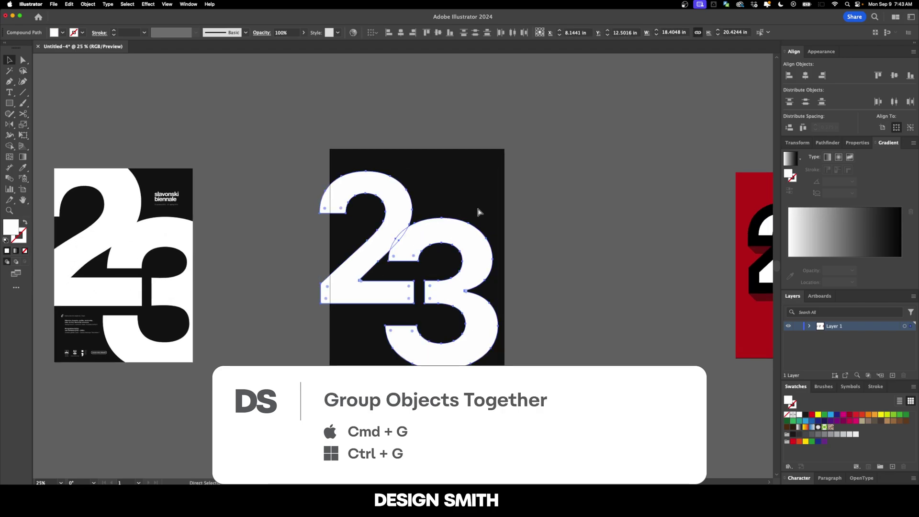
key(super+g)
click(401, 32)
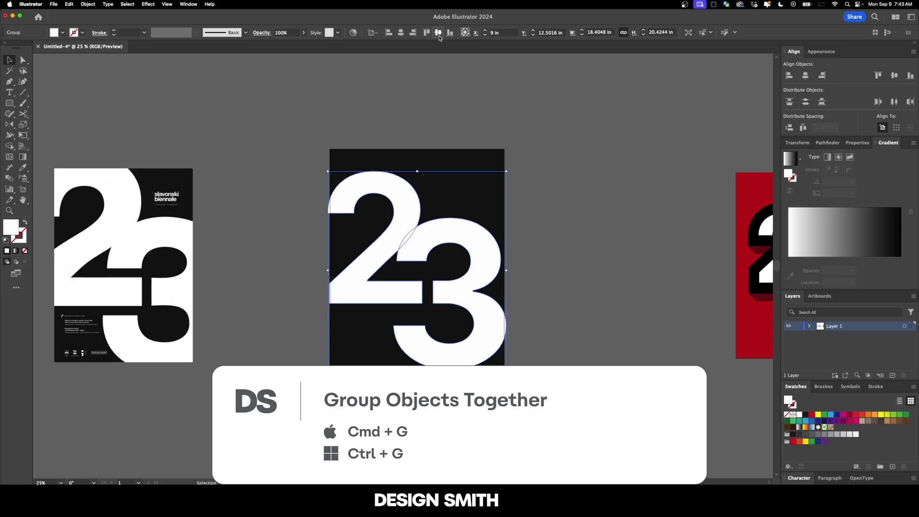
click(438, 33)
Set the 23 group's width to 24 in, scaling it proportionally
click(797, 142)
triple_click(867, 157)
text(24)
key(Tab)
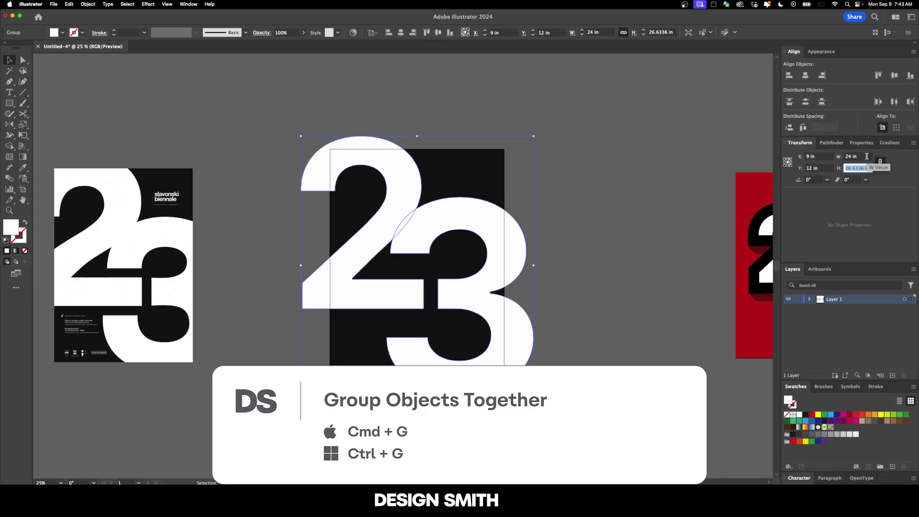
Try several heights for the 23 group, scaling it proportionally, and settle on 26 in
text(28)
key(Return)
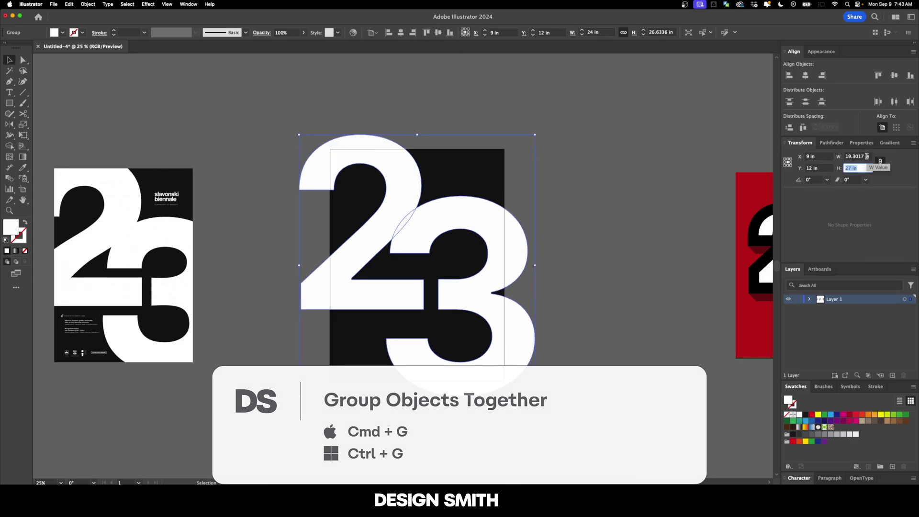
key(Down)
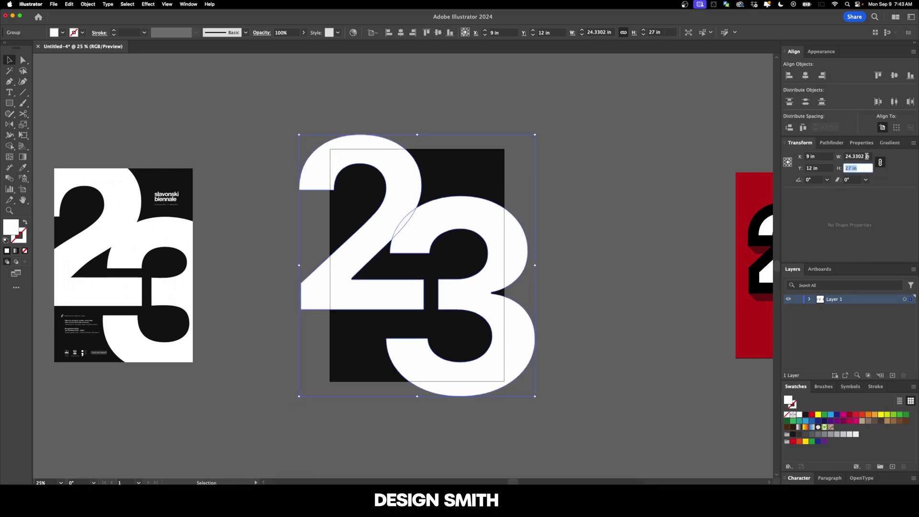
key(Down)
key(Up)
key(Up)
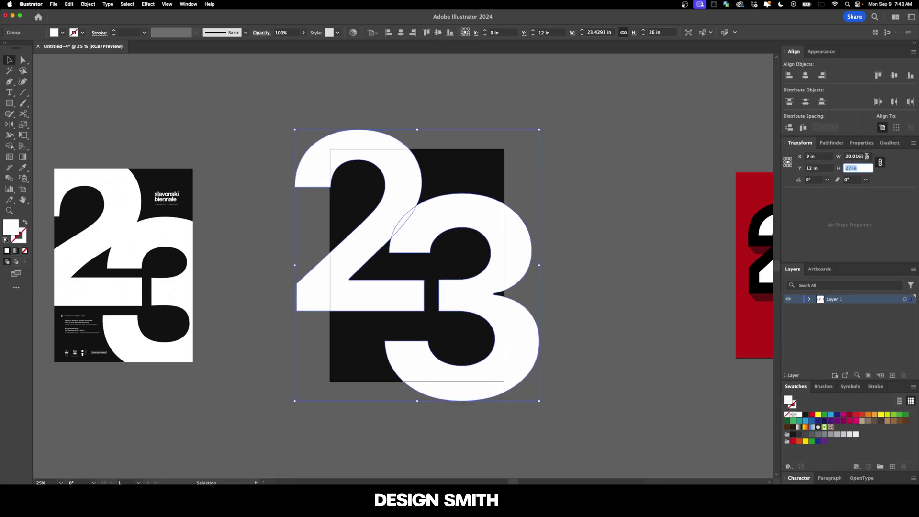
key(Down)
key(Up)
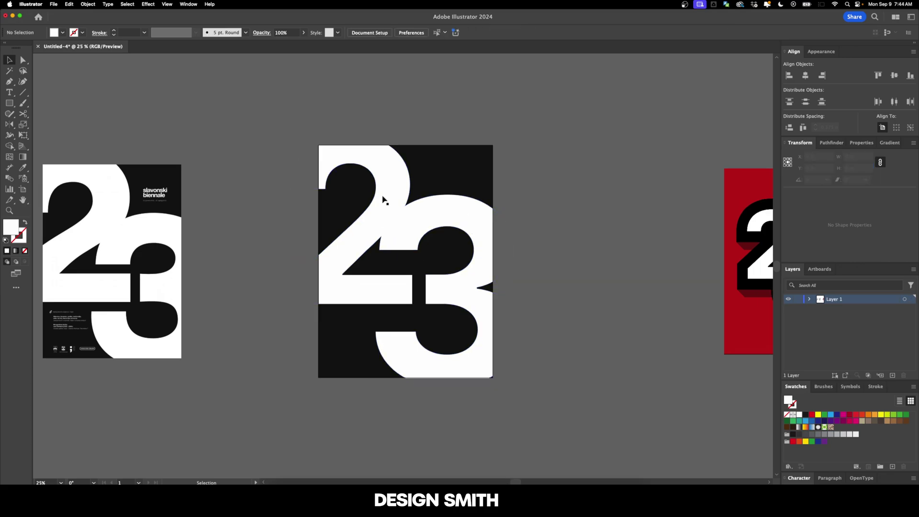
Move the red reference poster closer beside the artboard, and unlock the background rectangle and recolour it in the reference's red
scroll(389, 172, down, 1)
drag(720, 238, 517, 238)
click(525, 122)
drag(483, 149, 440, 185)
scroll(440, 183, up, 1)
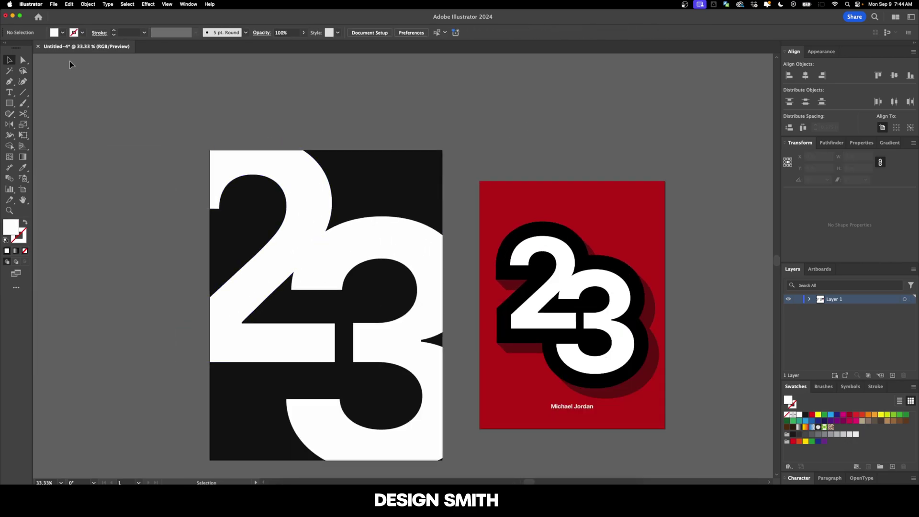
click(87, 4)
click(91, 74)
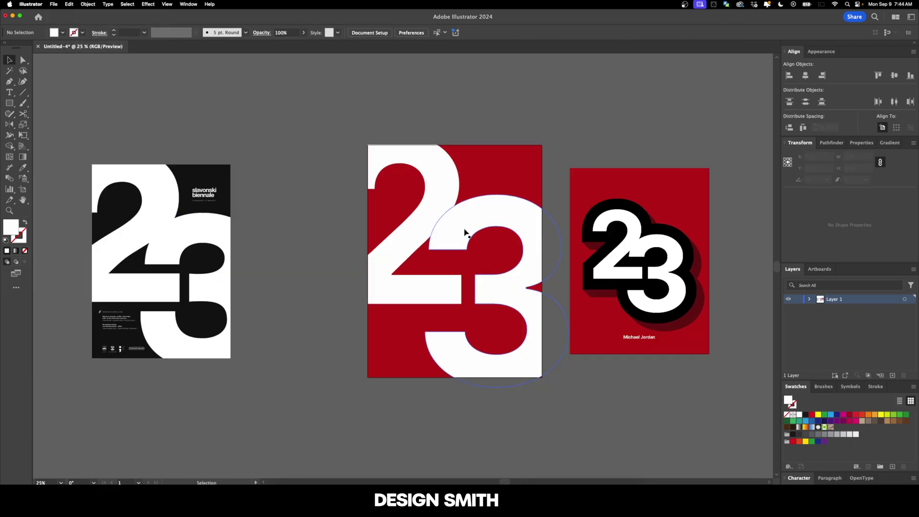
Isolate the 23 inside its clip group and unite the 2 and the 3 into one shape
click(445, 222)
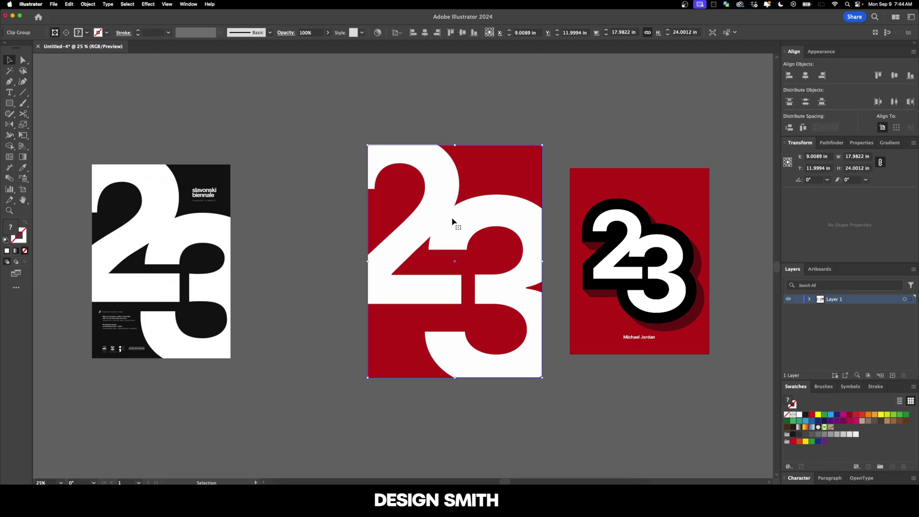
double_click(452, 217)
click(452, 217)
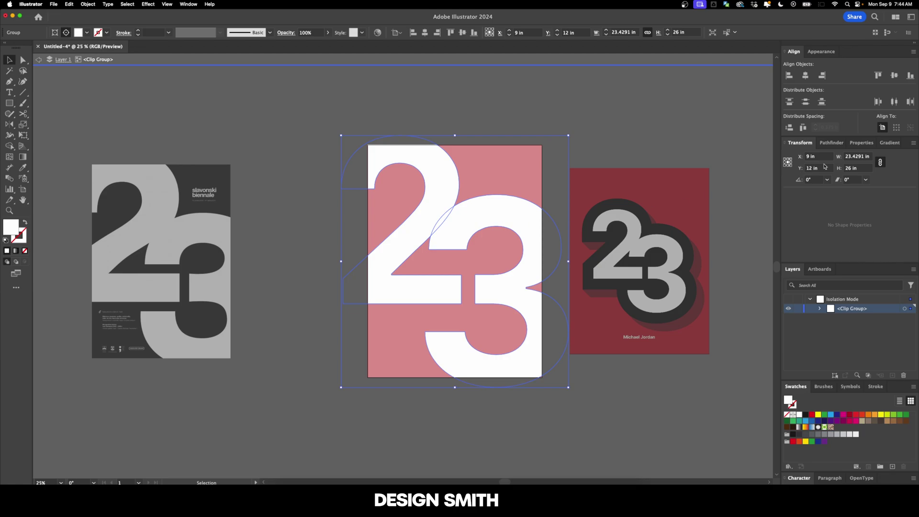
click(835, 142)
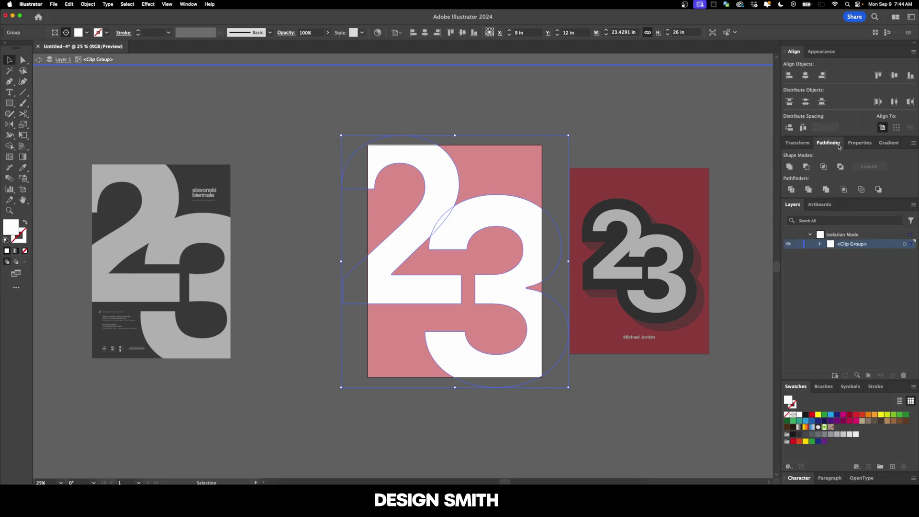
click(793, 168)
scroll(439, 213, right, 2)
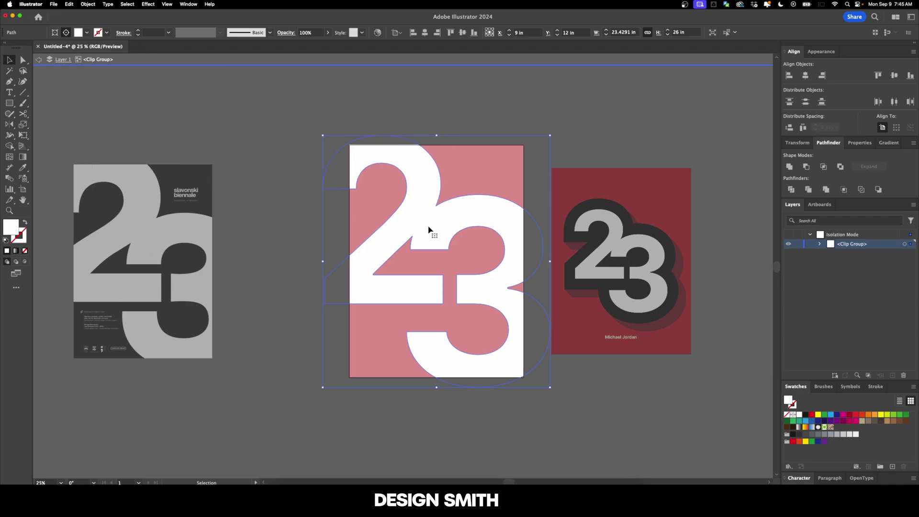
Duplicate the united 23 in front and move the copy 1 in horizontally and 1 in vertically
key(a)
key(v)
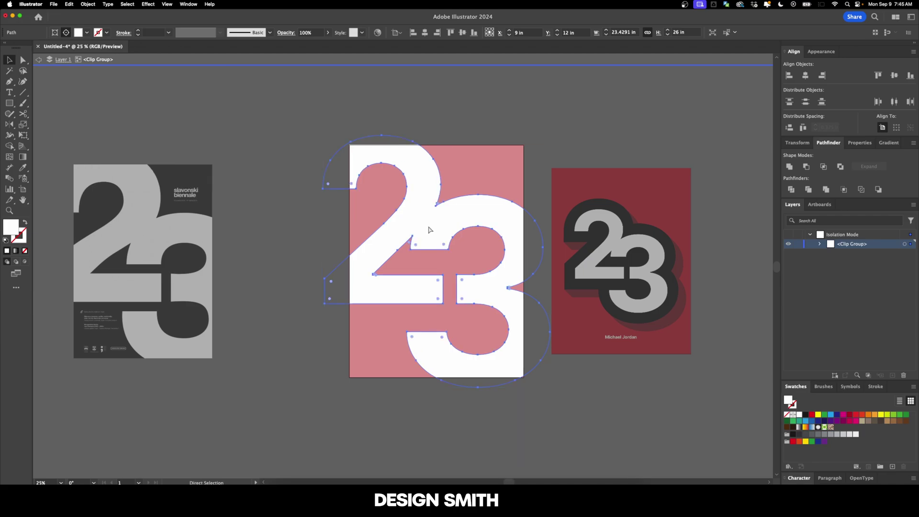
key(Return)
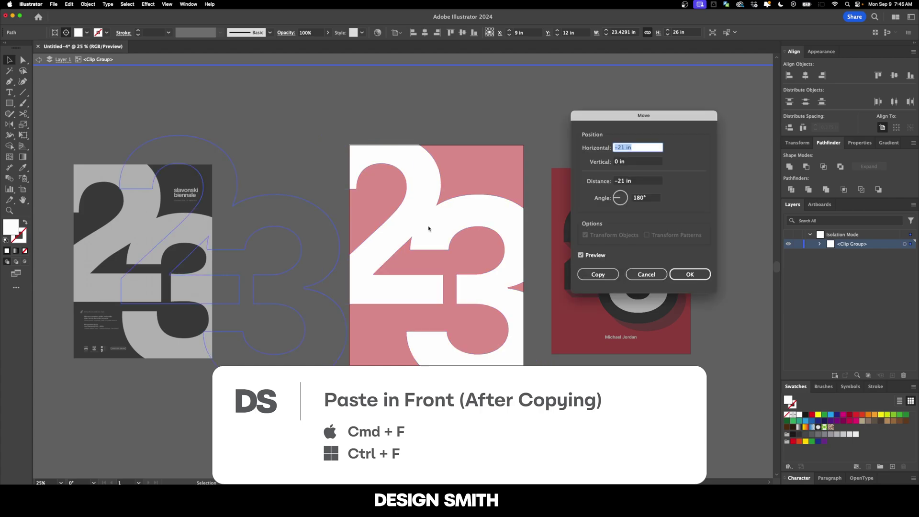
text(1)
key(Tab)
text(1)
key(Tab)
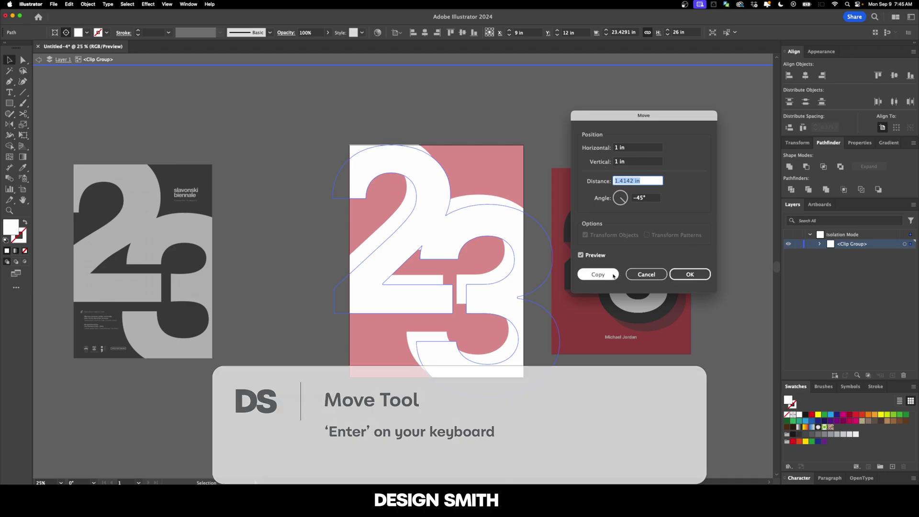
key(Return)
Fill the offset 23 copy with black, send it to the back as a shadow, and leave isolation mode
click(805, 415)
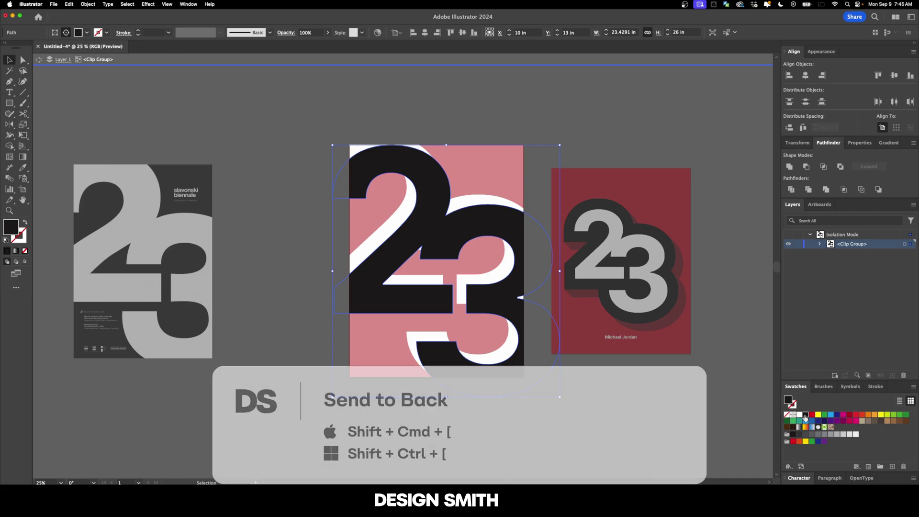
key(shift+super+bracketleft)
double_click(473, 129)
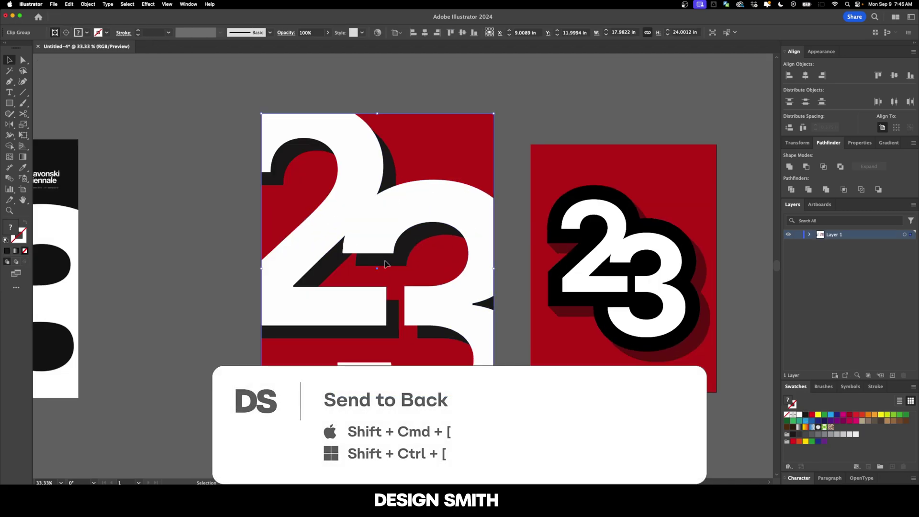
Try the dark red shadow colour sampled from the reference poster on the offset 23 copy, and undo it
double_click(386, 261)
click(395, 265)
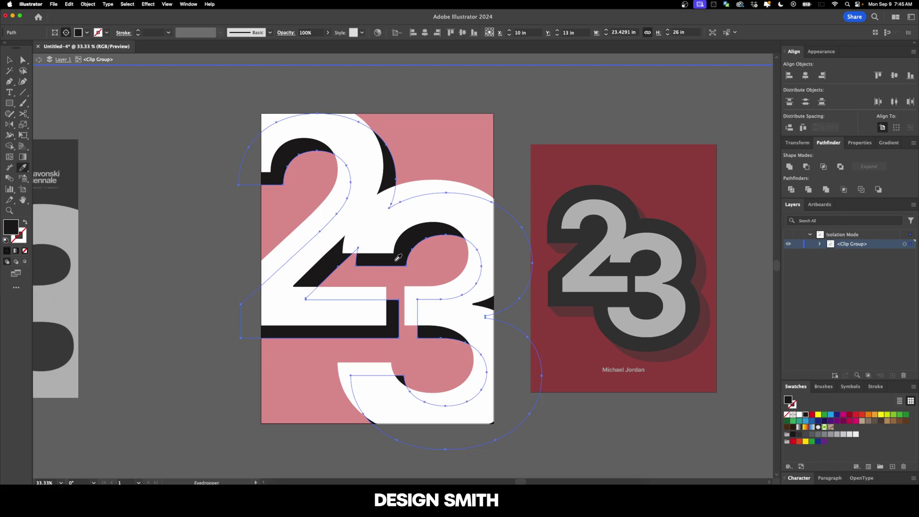
key(i)
click(687, 349)
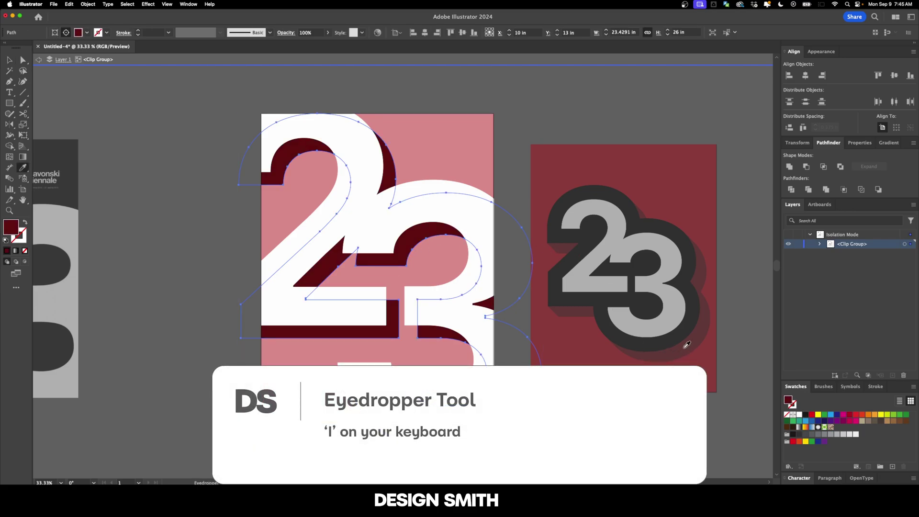
key(v)
double_click(556, 125)
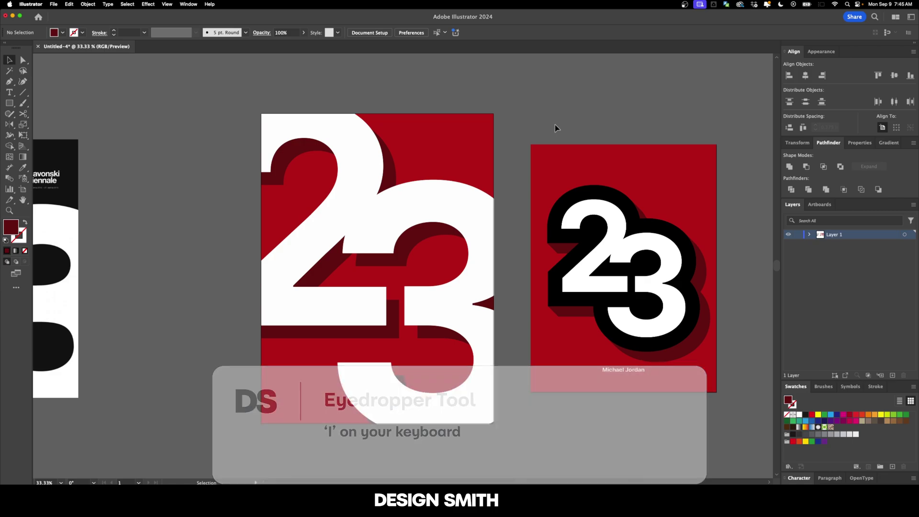
key(super+z)
click(551, 119)
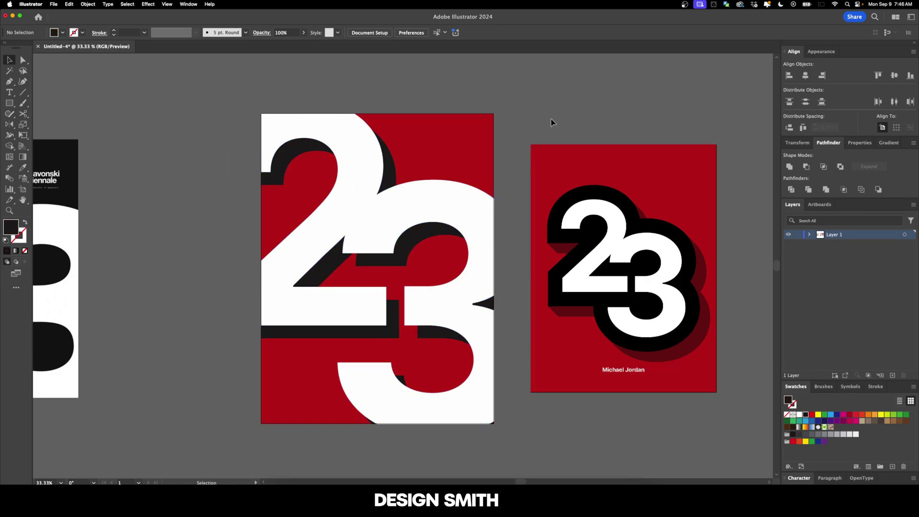
Add the two-line title "michael jordan" in Inter Bold 40 pt in the red area at the poster's upper right
scroll(306, 163, left, 5)
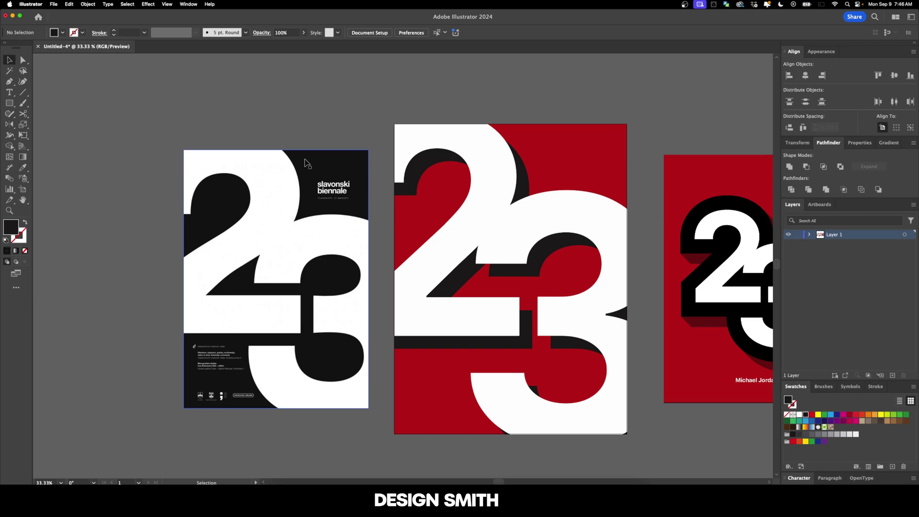
scroll(546, 129, right, 5)
key(t)
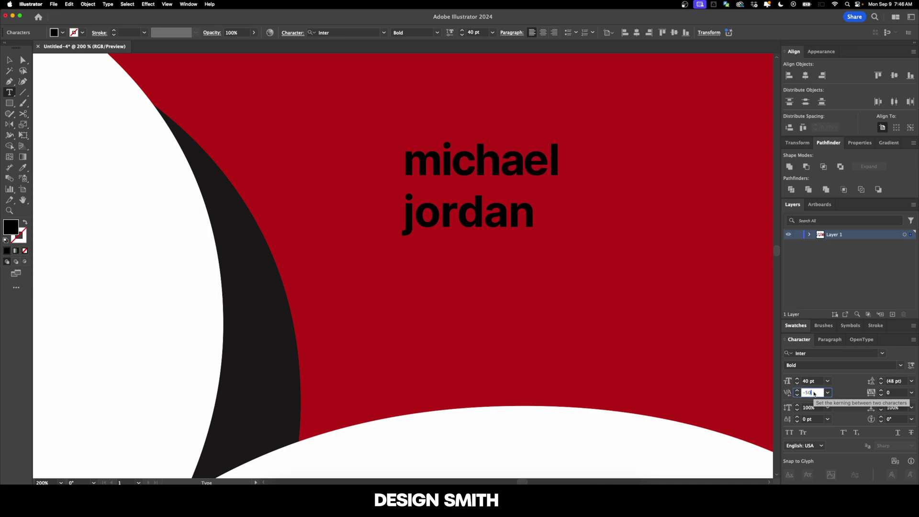
key(Right)
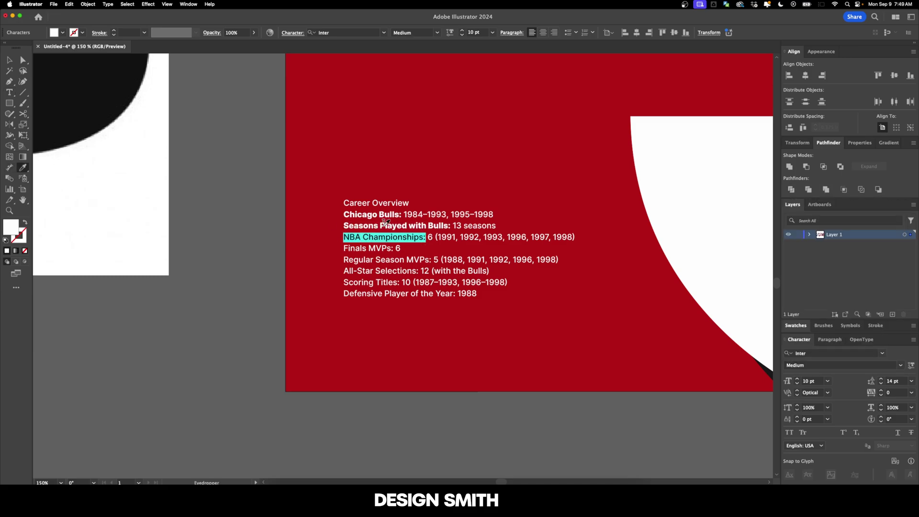
Make the Career Overview heading of the career statistics text bold
drag(409, 203, 339, 203)
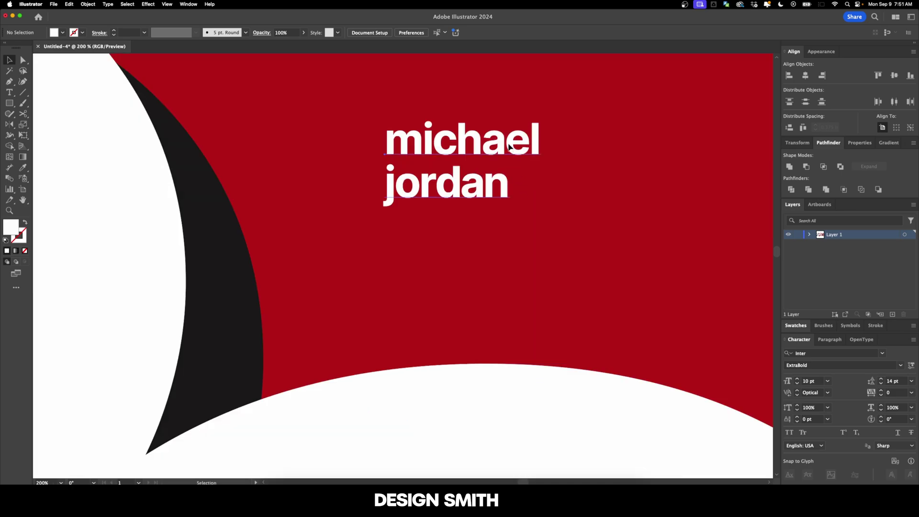
Duplicate the michael jordan title directly below itself and change the copy's text to "chicago bulls"
drag(513, 144, 530, 246)
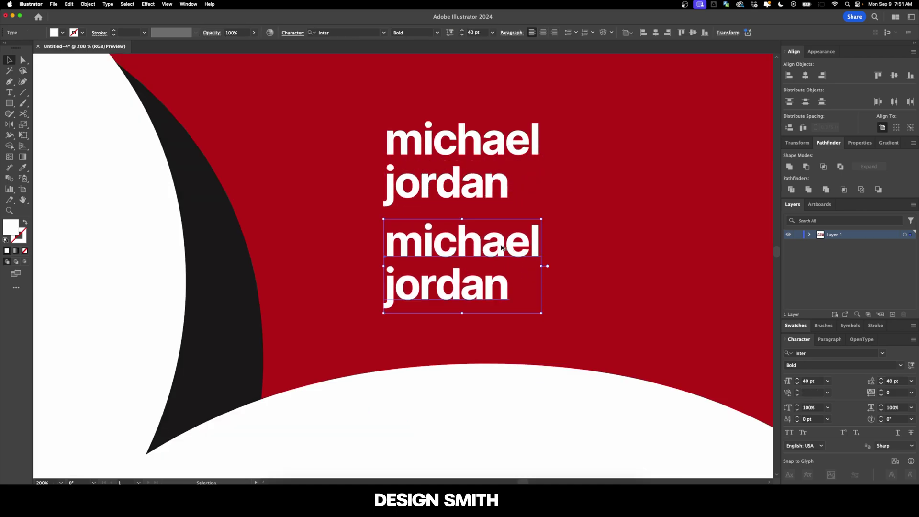
double_click(502, 248)
key(super+a)
text(chicago b)
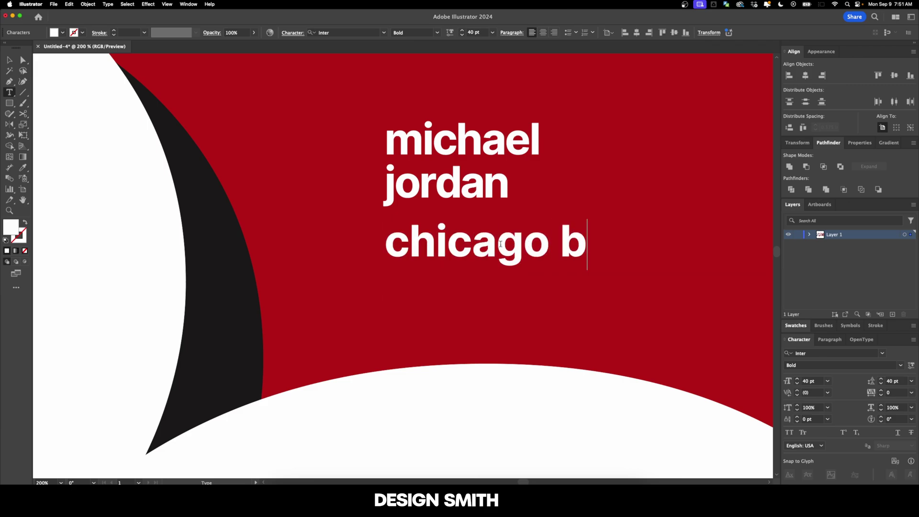
text(ulls)
key(Escape)
Set the font size of the chicago bulls line to 15 pt
click(484, 31)
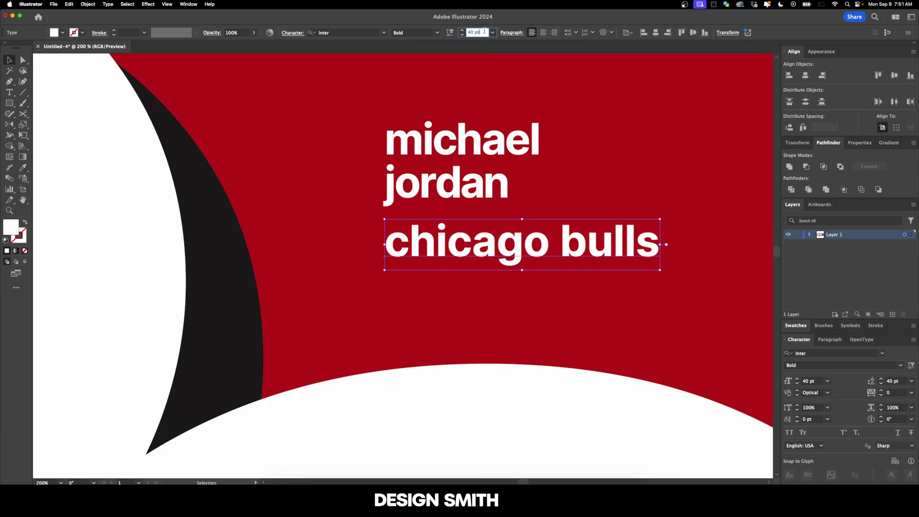
key(shift+Down)
key(shift+Down)
key(shift+Down)
text(15)
key(Return)
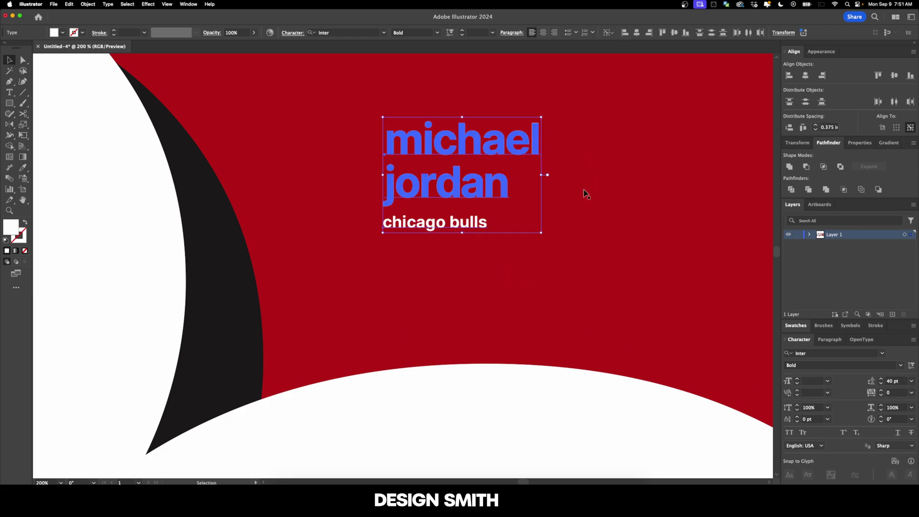
Distribute the chicago bulls line 0.75 in below the michael jordan title, using the title as the key object
click(585, 190)
click(433, 223)
shift+click(452, 188)
click(452, 188)
click(816, 126)
click(816, 126)
click(815, 126)
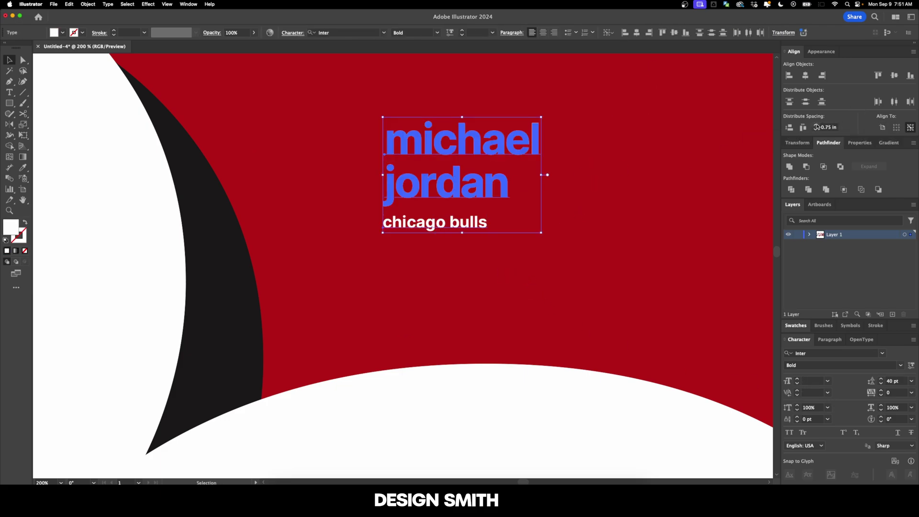
click(789, 129)
Reduce the vertical spacing between the title and the chicago bulls line to 0.5 in, and fit the deselected poster in view
click(816, 129)
click(816, 130)
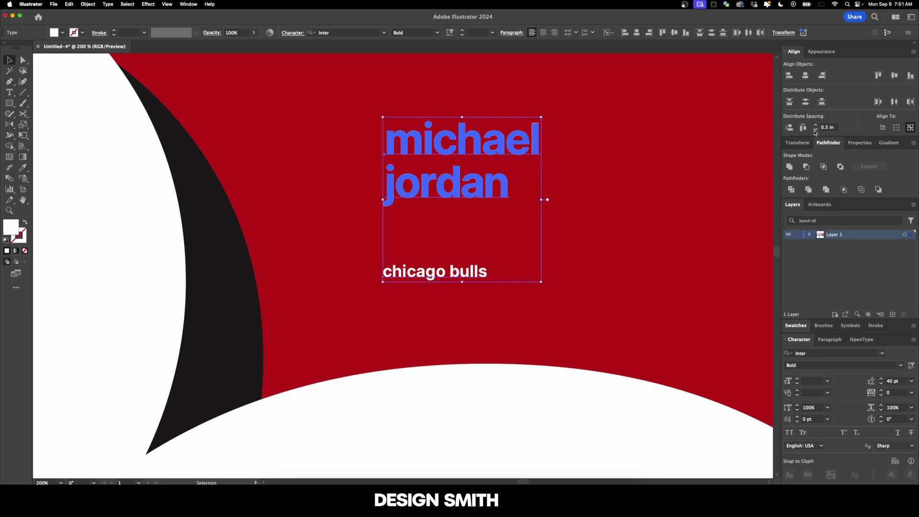
click(788, 128)
click(650, 235)
key(super+0)
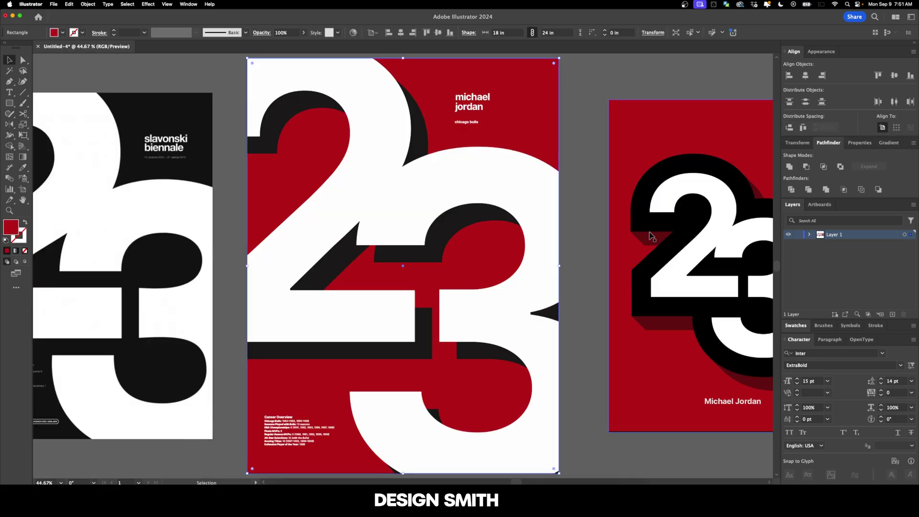
key(super+shift+a)
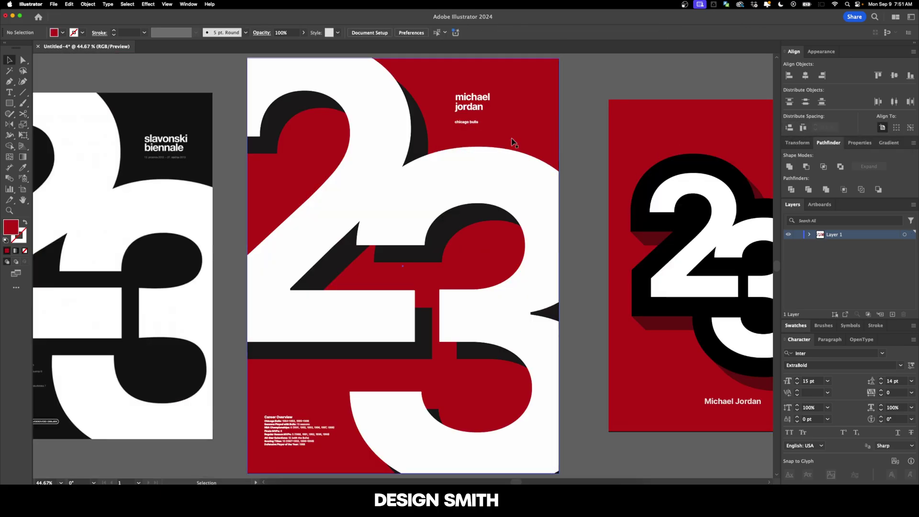